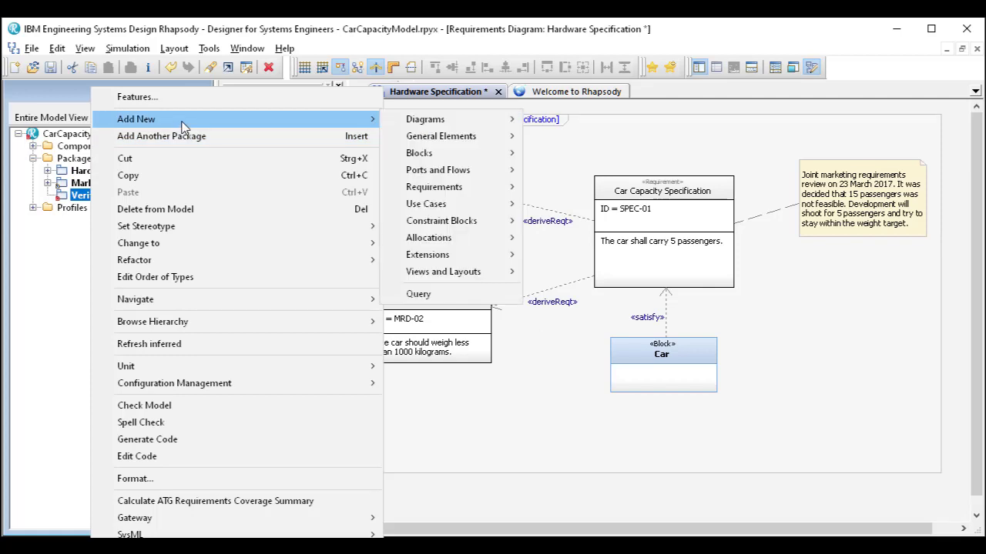
- Add an operation named "Car Capacity Test" to the Verification Pkg package
{"action": "mouse_move", "coordinate": [453, 197]}
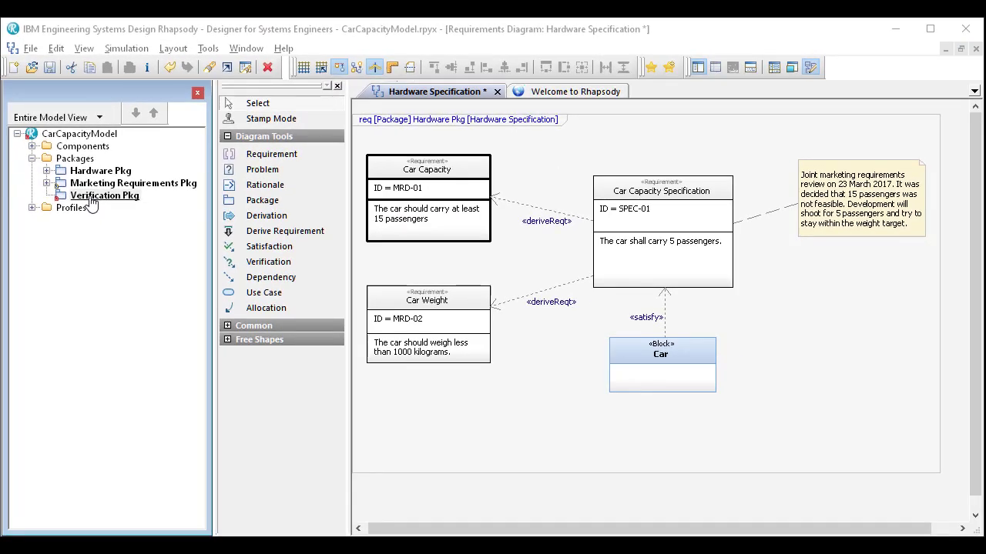
{"action": "right_click", "coordinate": [91, 199]}
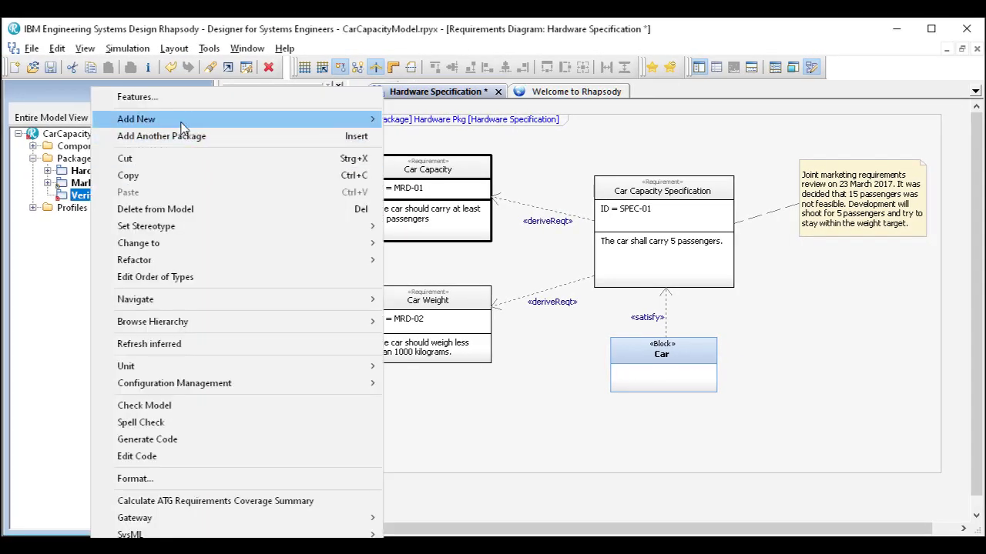
{"action": "mouse_move", "coordinate": [183, 126]}
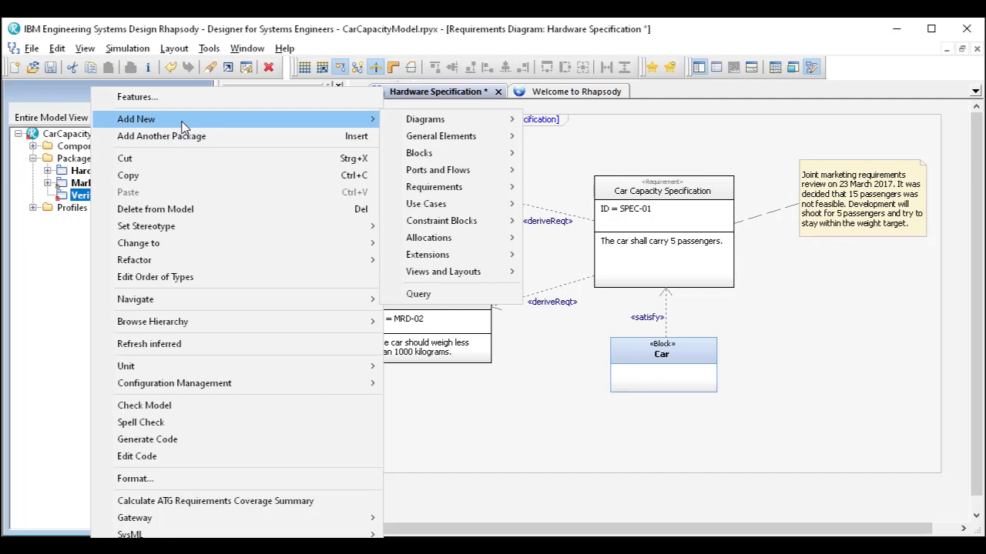
{"action": "mouse_move", "coordinate": [474, 163]}
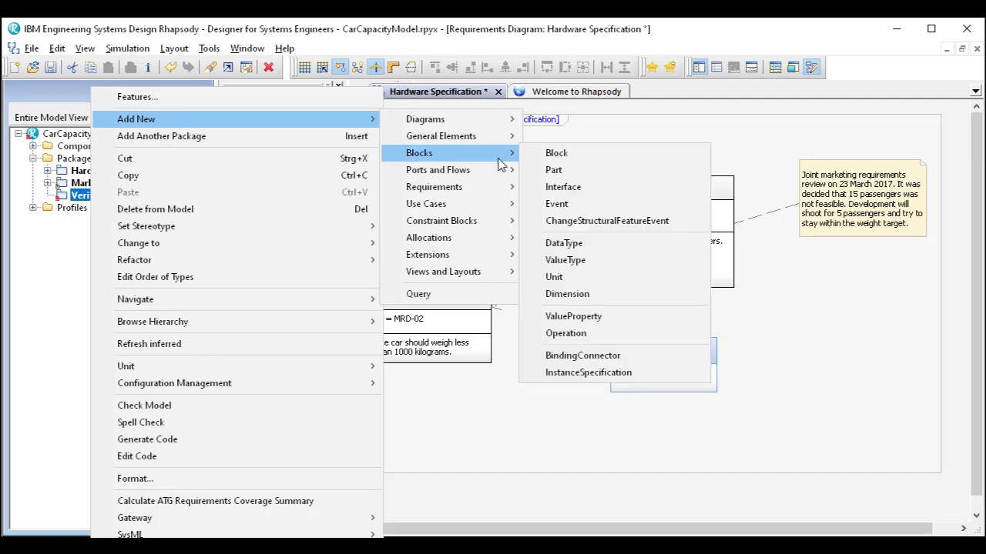
{"action": "left_click", "coordinate": [563, 334]}
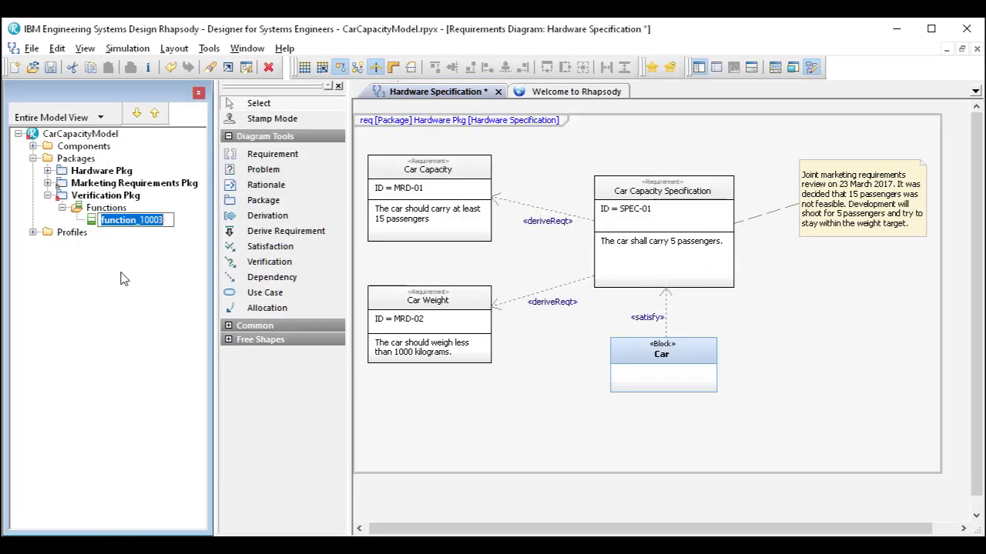
{"action": "type", "text": "Car Capacity Test"}
{"action": "key", "text": "Return"}
- Change the Car Capacity Test function into a Test Case
{"action": "right_click", "coordinate": [124, 230]}
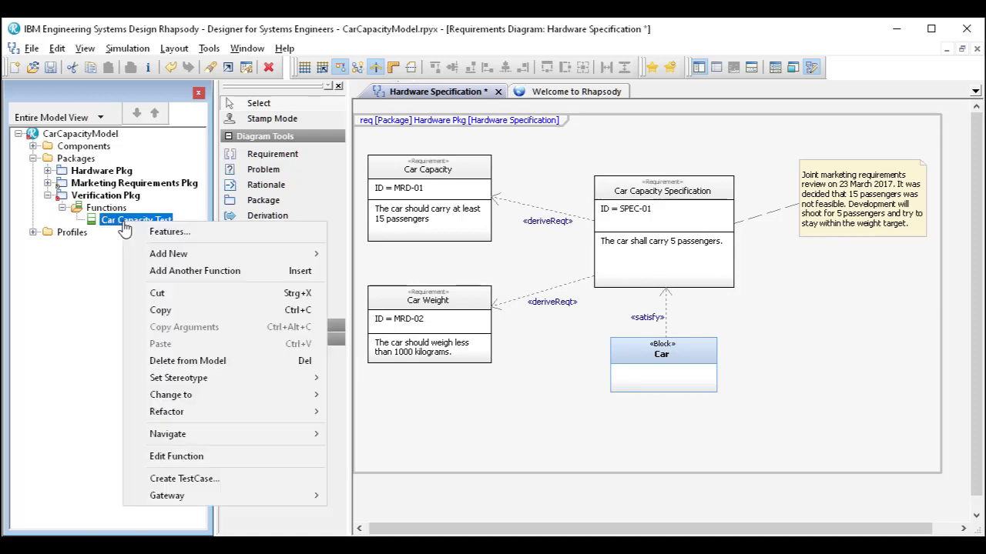
{"action": "mouse_move", "coordinate": [235, 395]}
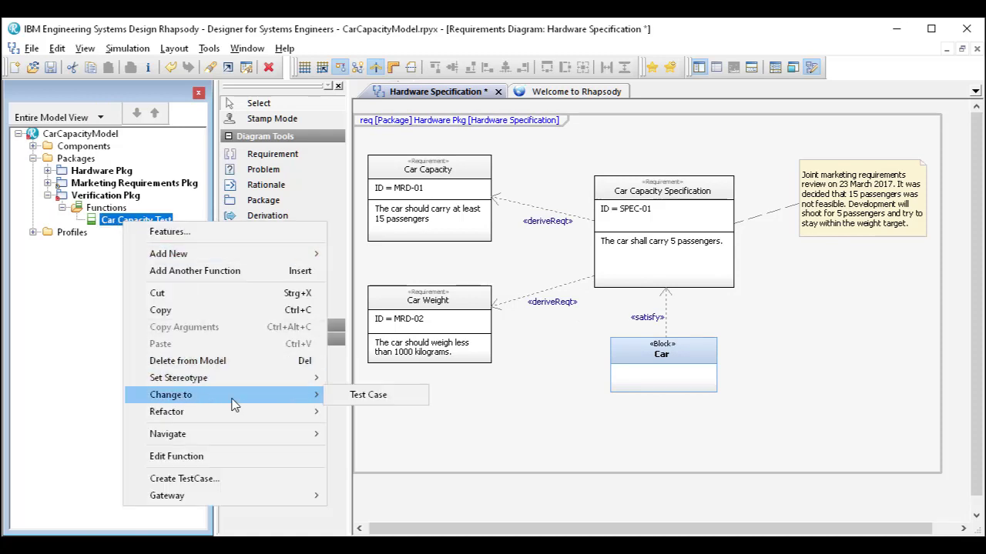
{"action": "left_click", "coordinate": [370, 395]}
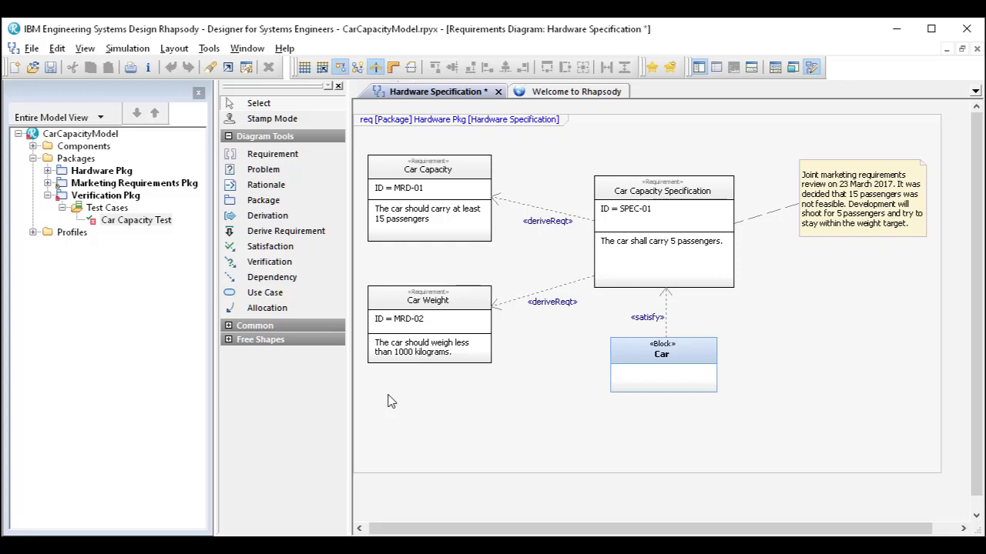
- Place Car Capacity Test beside the Car block on the diagram and link it to Car Capacity Specification with a Verification relation
{"action": "left_click_drag", "start_coordinate": [119, 228], "coordinate": [838, 374]}
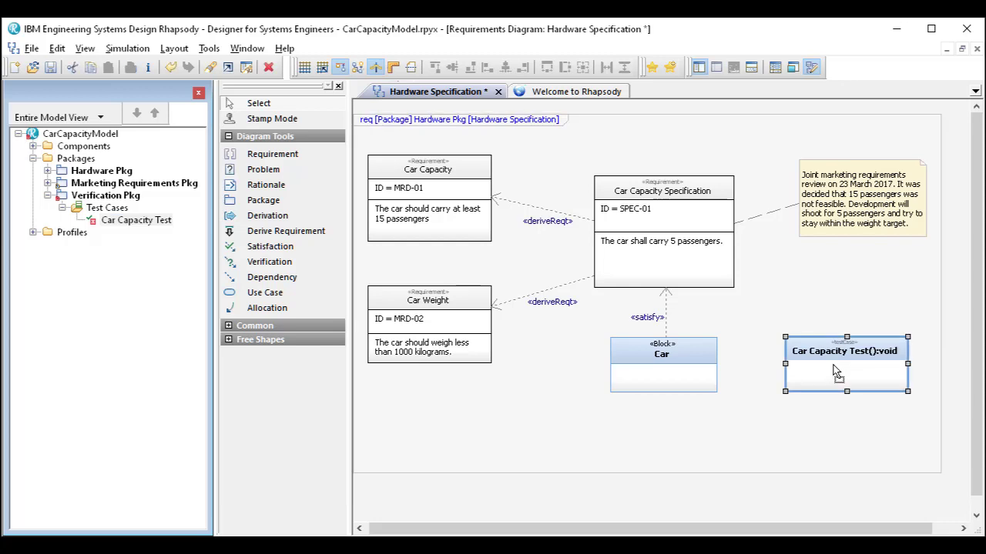
{"action": "left_click", "coordinate": [269, 262]}
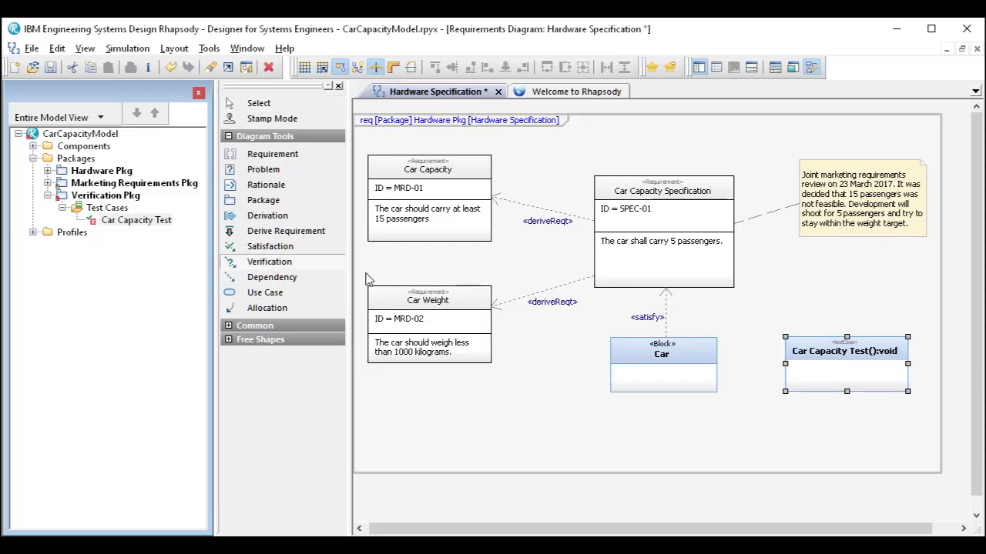
{"action": "left_click", "coordinate": [847, 346]}
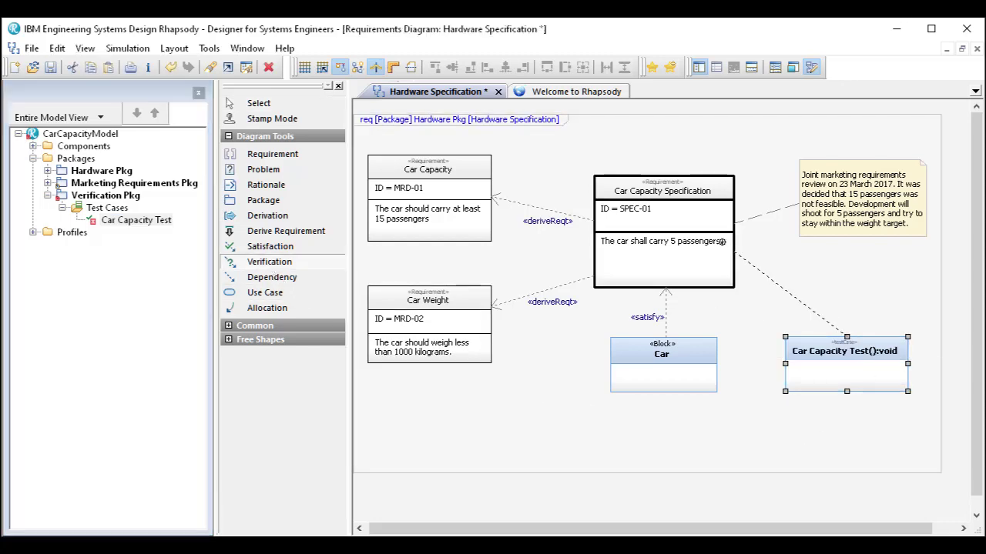
{"action": "left_click", "coordinate": [730, 256]}
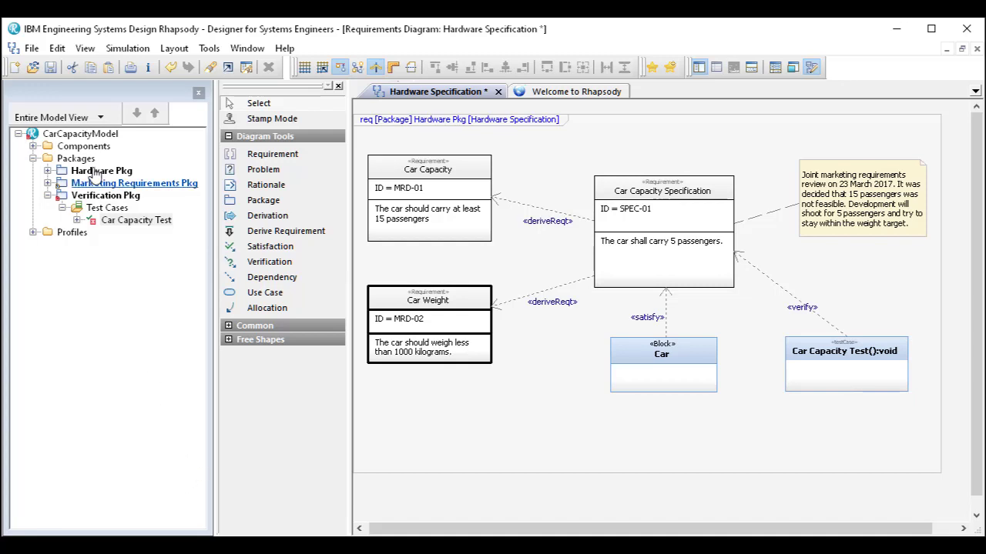
- Filter the CarCapacityModel project's properties by "TestCase", also matching property values
{"action": "right_click", "coordinate": [95, 134]}
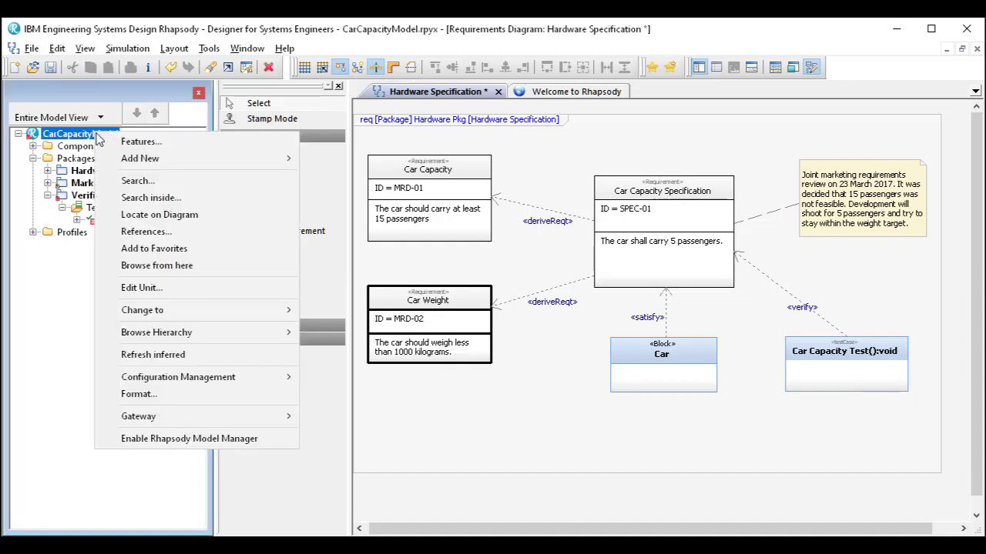
{"action": "left_click", "coordinate": [138, 144]}
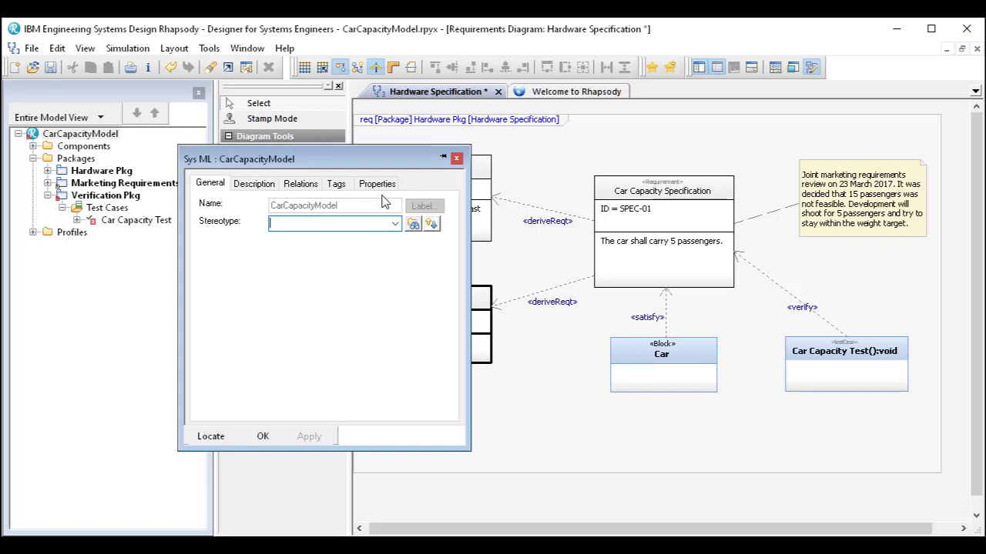
{"action": "left_click", "coordinate": [378, 184]}
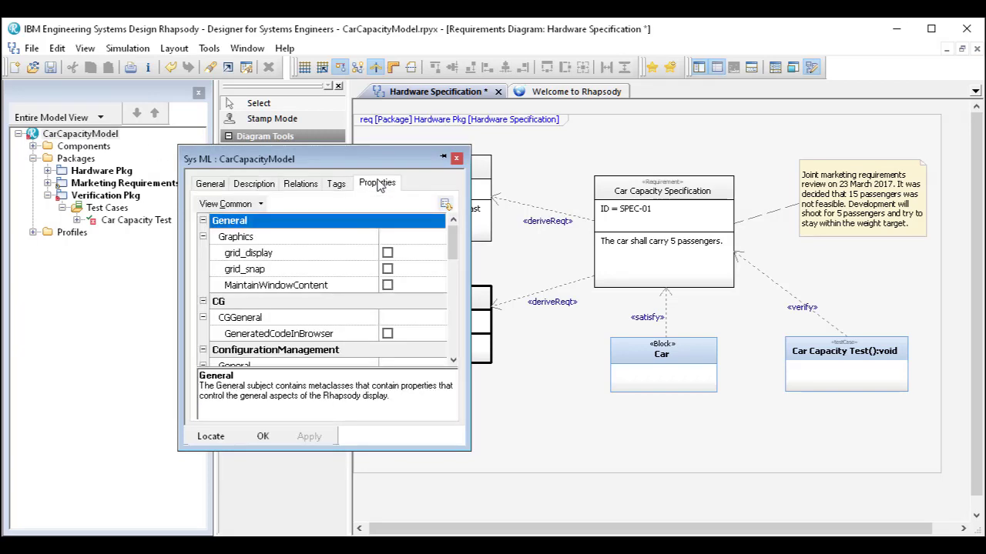
{"action": "left_click", "coordinate": [227, 204]}
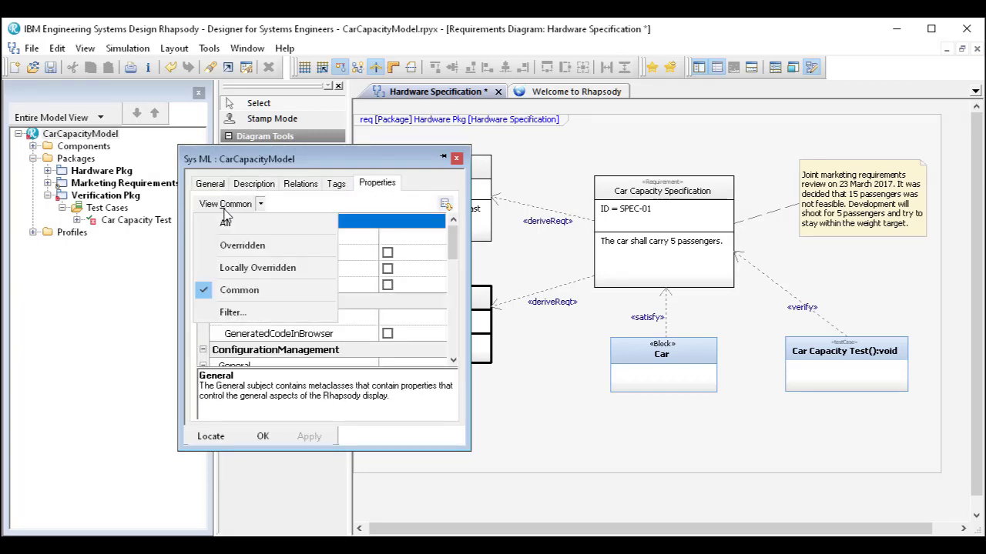
{"action": "left_click", "coordinate": [253, 314]}
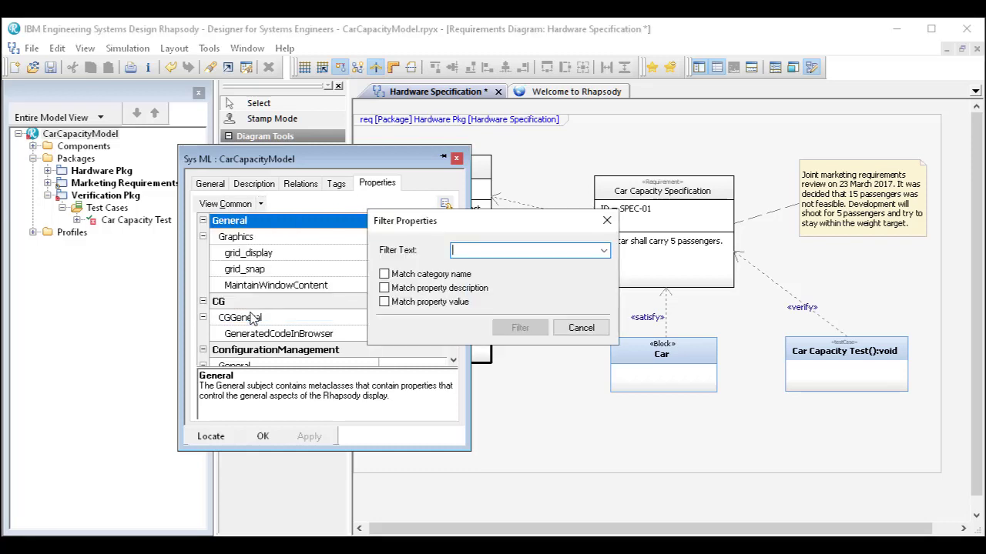
{"action": "type", "text": "TestCase"}
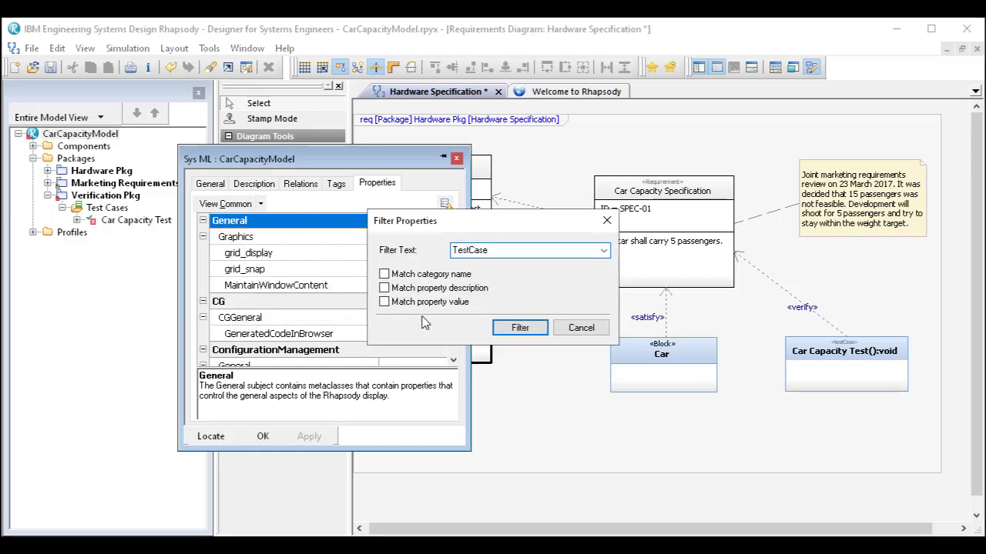
{"action": "left_click", "coordinate": [384, 302]}
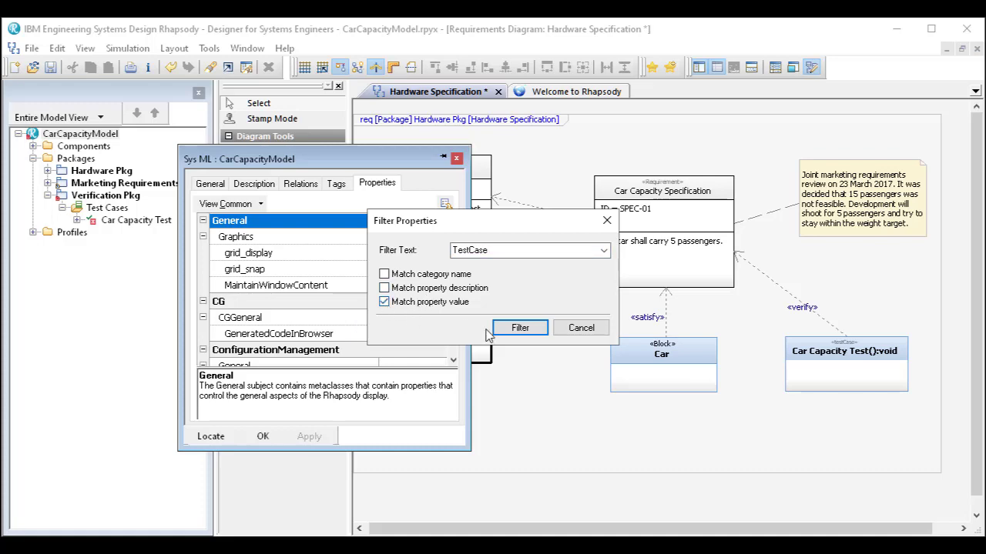
{"action": "left_click", "coordinate": [520, 328]}
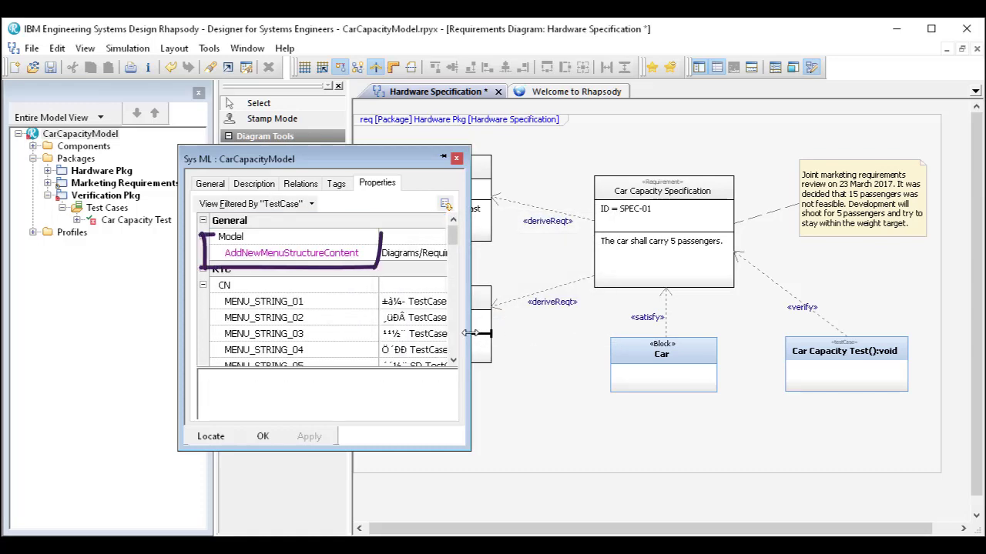
- Edit the AddNewMenuStructureContent property so its test case entry reads "Requirements/Test Case", and apply the change
{"action": "left_click_drag", "start_coordinate": [470, 331], "coordinate": [600, 313]}
{"action": "left_click", "coordinate": [535, 253]}
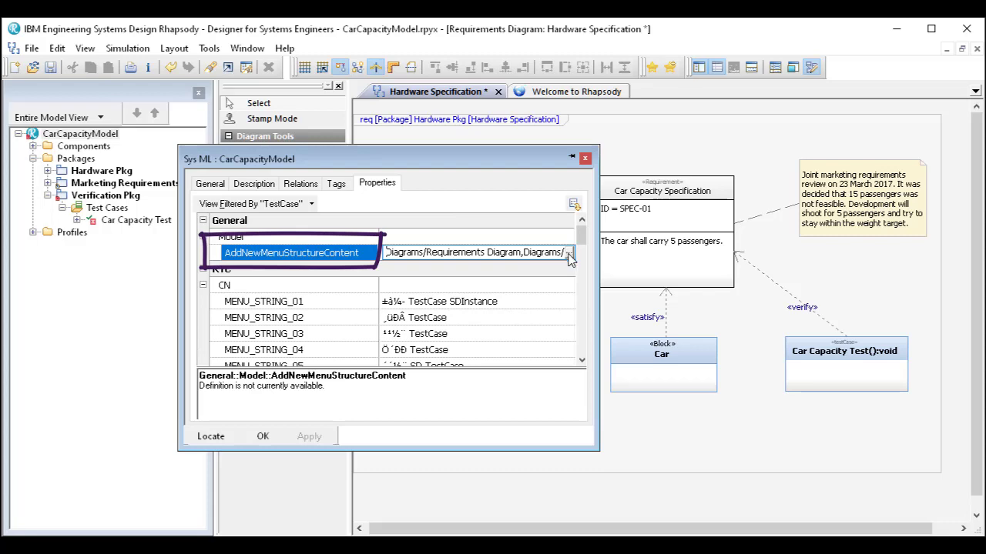
{"action": "left_click", "coordinate": [567, 252]}
{"action": "scroll", "coordinate": [576, 319], "scroll_direction": "down", "scroll_amount": 12}
{"action": "scroll", "coordinate": [576, 319], "scroll_direction": "down", "scroll_amount": 2}
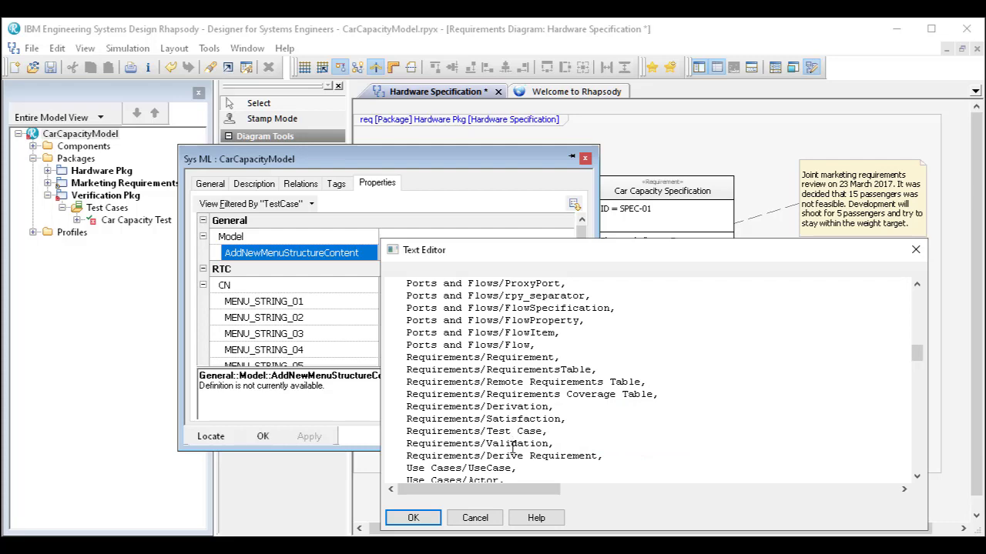
{"action": "left_click", "coordinate": [412, 518]}
{"action": "left_click", "coordinate": [308, 441]}
{"action": "left_click", "coordinate": [263, 436]}
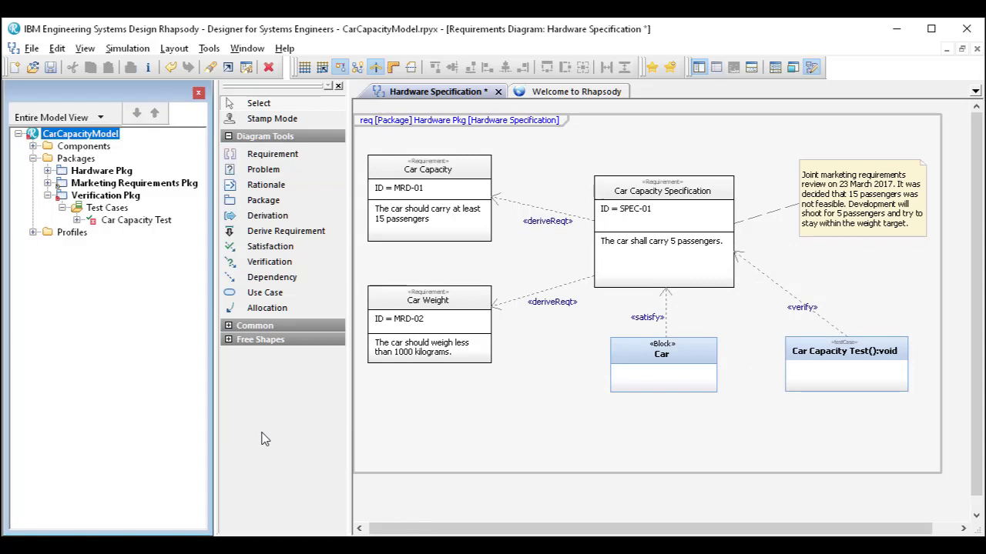
- Check the Requirements elements that can be added to Verification Pkg for the Test Case entry
{"action": "right_click", "coordinate": [133, 198]}
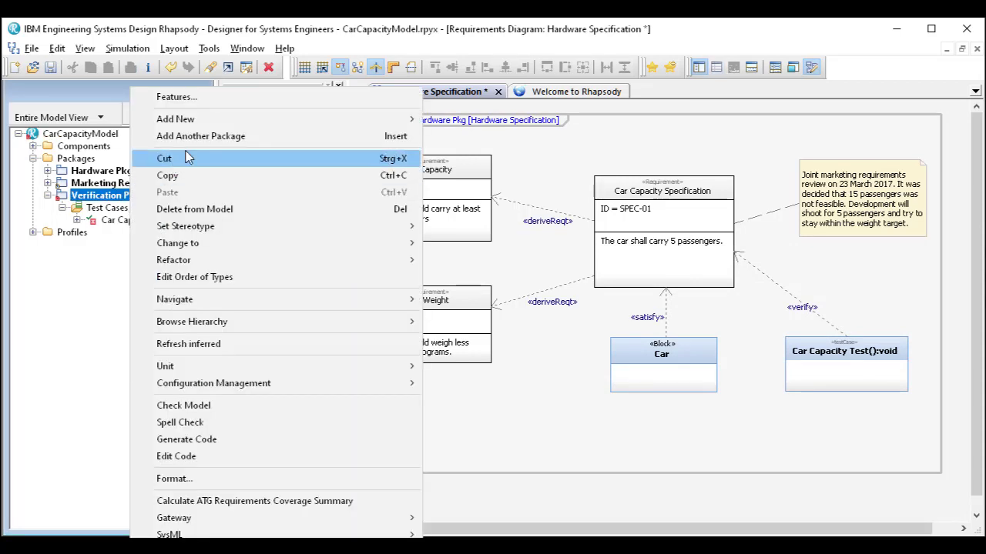
{"action": "mouse_move", "coordinate": [346, 119]}
{"action": "mouse_move", "coordinate": [469, 191]}
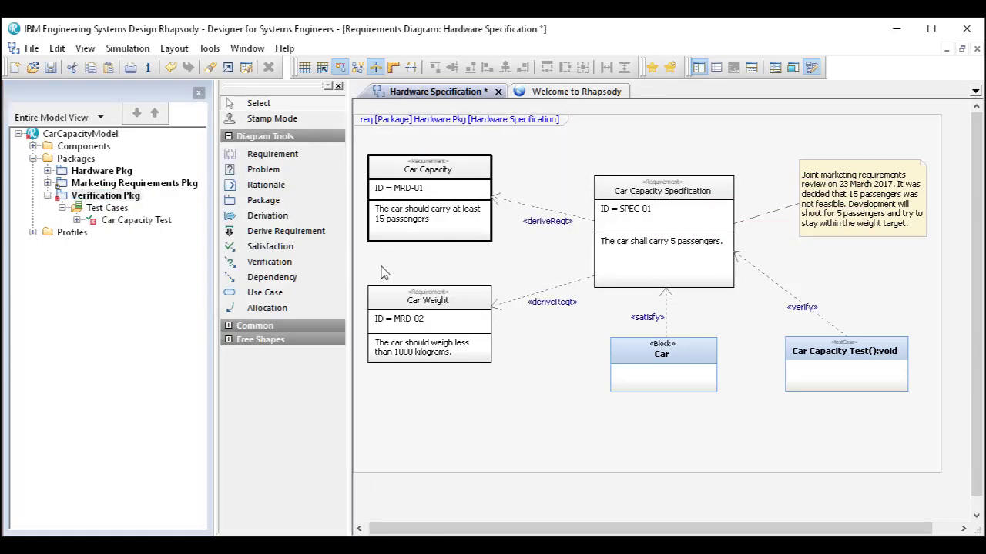
{"action": "left_click", "coordinate": [385, 274]}
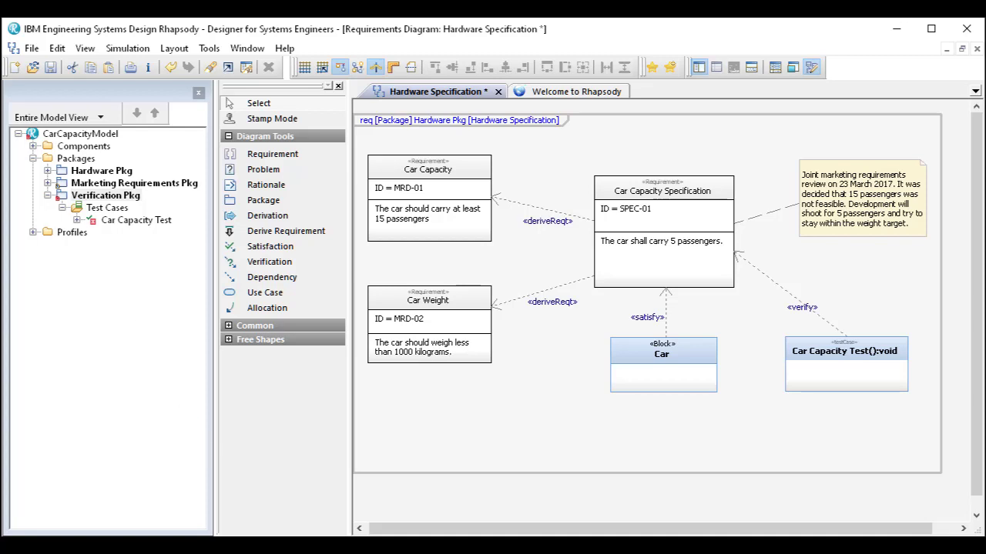
- Start opening another project and save the changes to CarCapacityModel.rpyx
{"action": "left_click", "coordinate": [31, 49]}
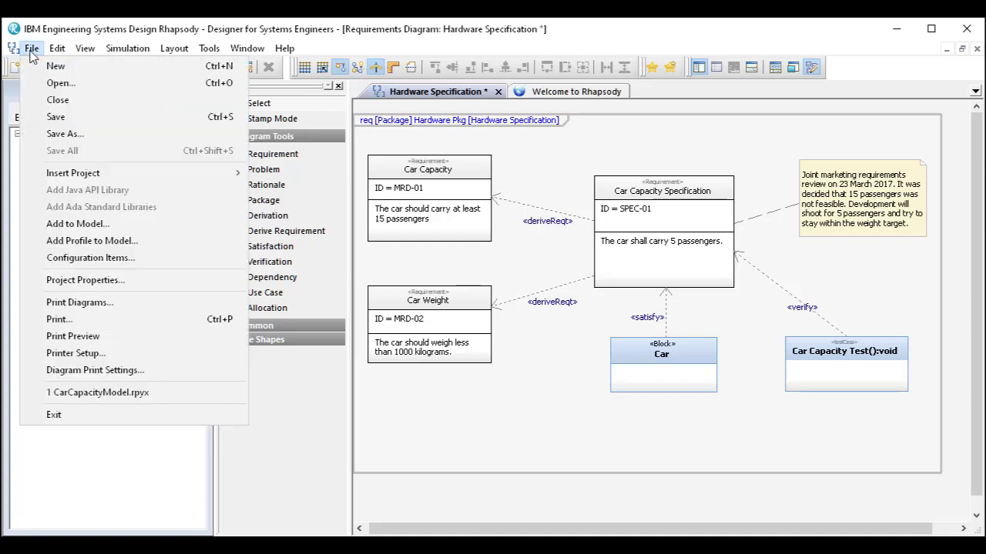
{"action": "left_click", "coordinate": [51, 85]}
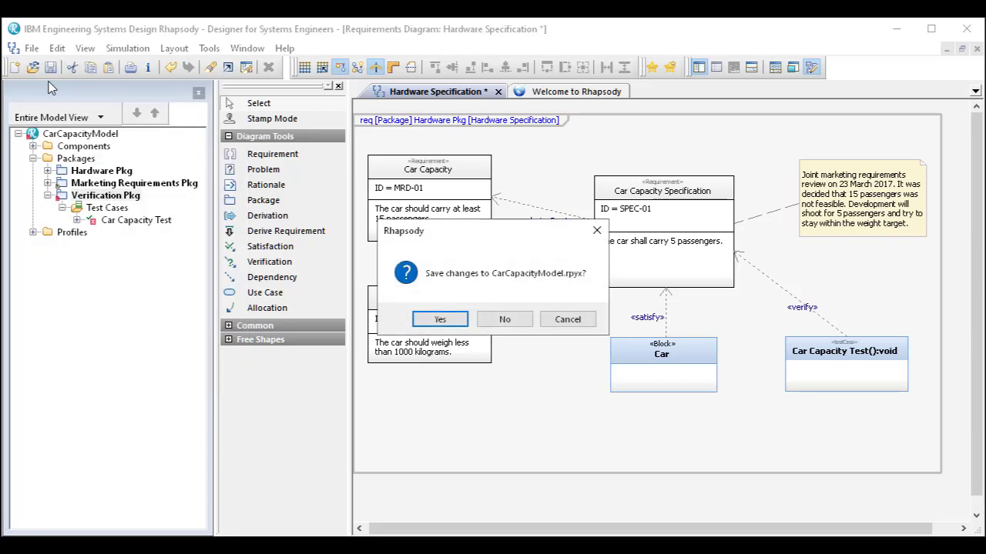
{"action": "left_click", "coordinate": [443, 322]}
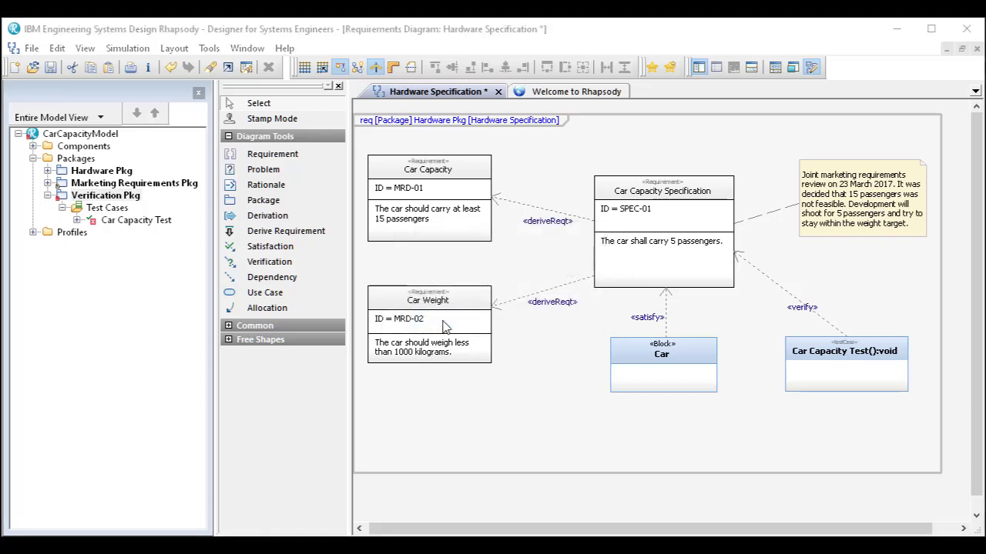
- Open the SysMLProfile.rpy project from the Share/Profiles/SysML folder of the 9.0.1 installation
{"action": "double_click", "coordinate": [215, 158]}
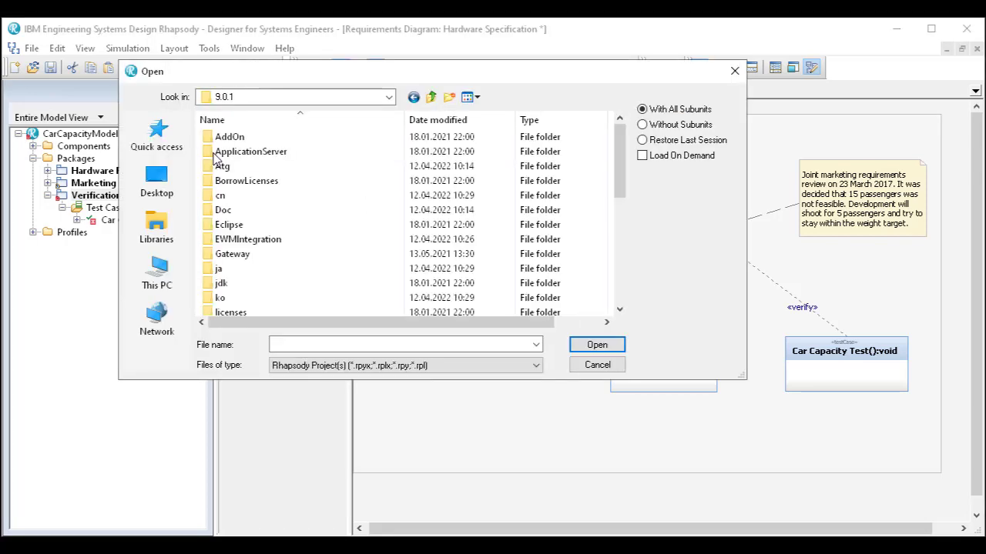
{"action": "scroll", "coordinate": [225, 216], "scroll_direction": "down", "scroll_amount": 4}
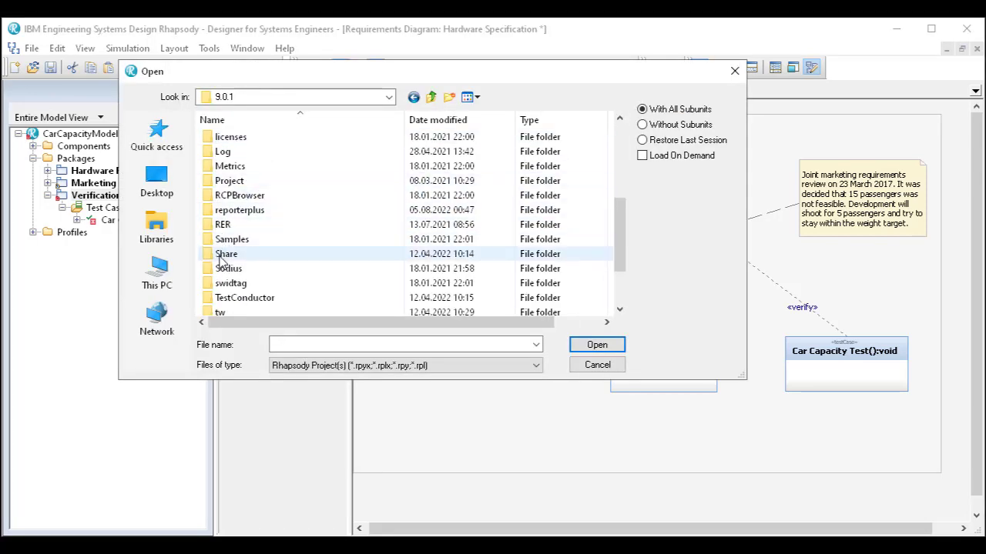
{"action": "double_click", "coordinate": [225, 254]}
{"action": "scroll", "coordinate": [223, 260], "scroll_direction": "down", "scroll_amount": 1}
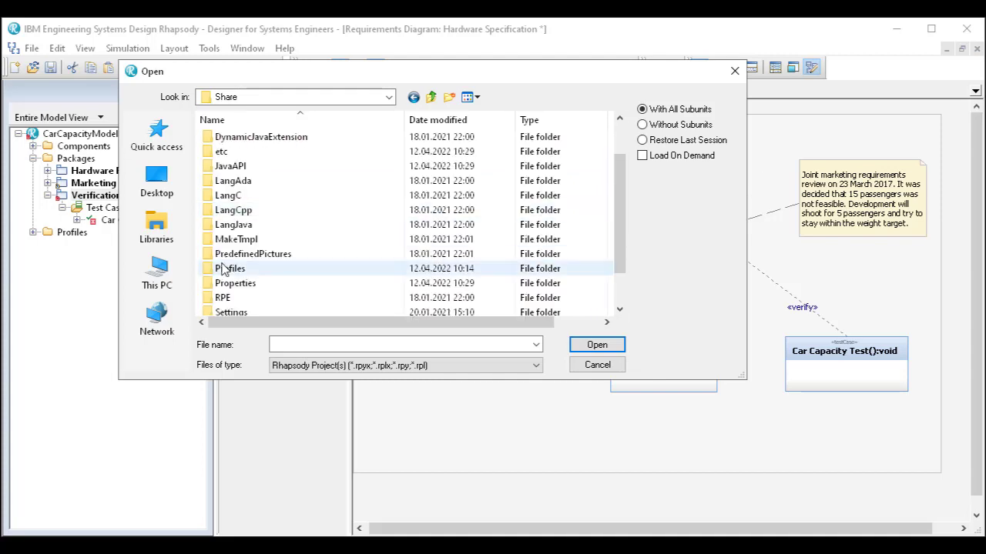
{"action": "left_click", "coordinate": [222, 268]}
{"action": "double_click", "coordinate": [223, 268]}
{"action": "scroll", "coordinate": [225, 264], "scroll_direction": "down", "scroll_amount": 3}
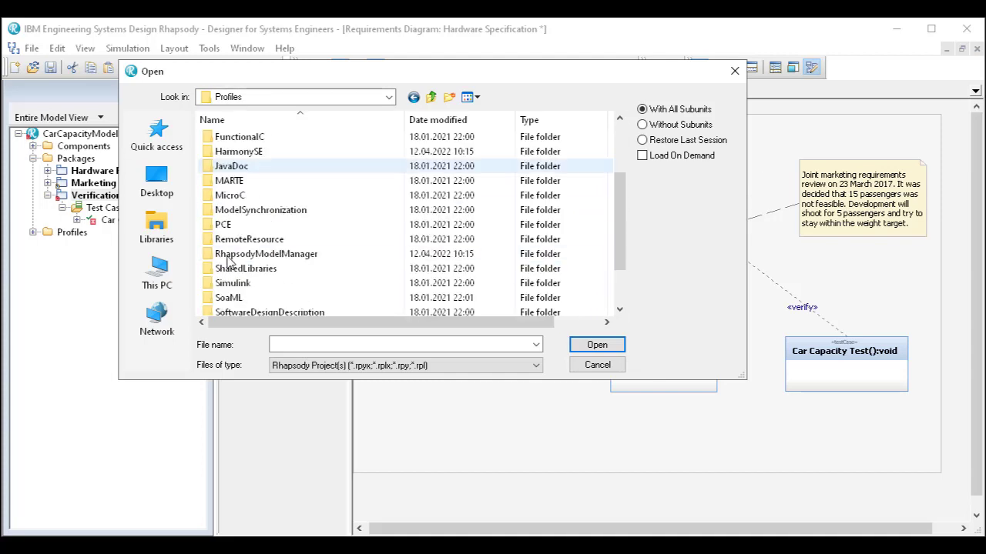
{"action": "left_click", "coordinate": [228, 285]}
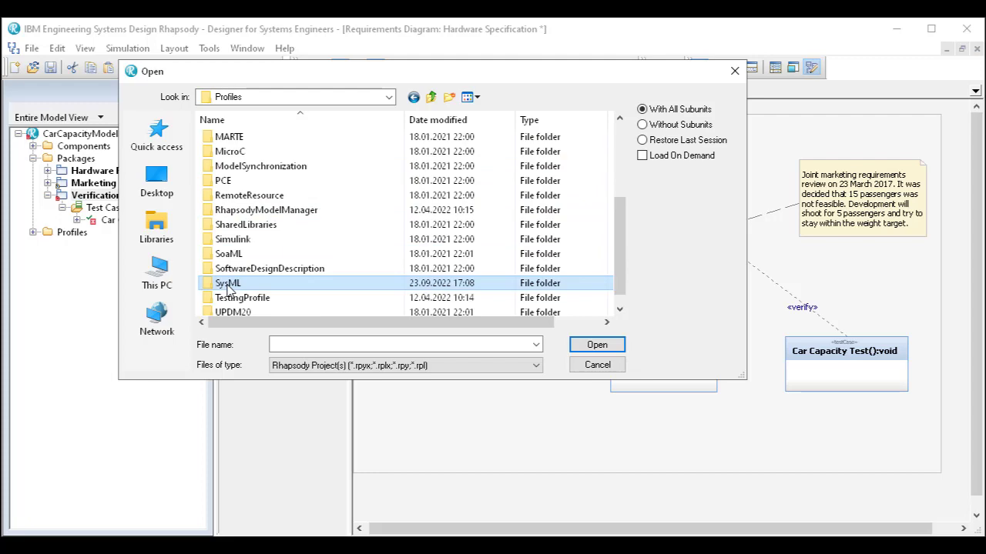
{"action": "double_click", "coordinate": [228, 285]}
{"action": "left_click", "coordinate": [246, 196]}
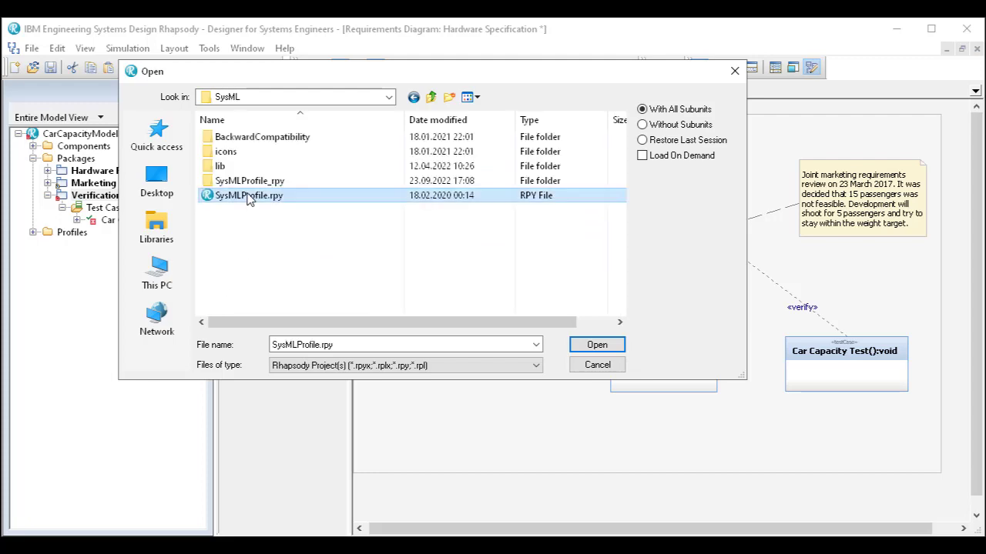
{"action": "left_click", "coordinate": [595, 345]}
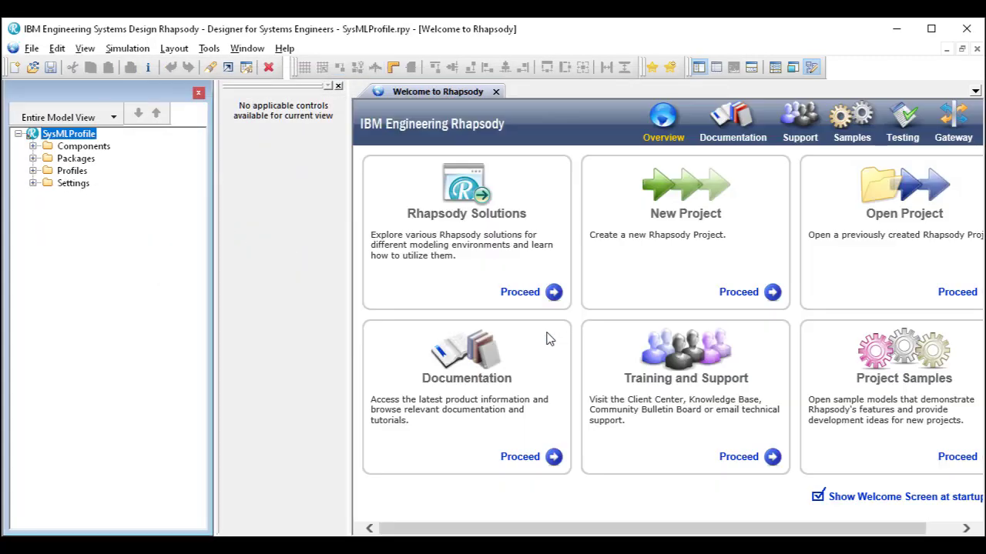
- Expand the SysML profile down to the stereotypes of its Diagrams package, and widen the model browser to fit the full names
{"action": "left_click", "coordinate": [33, 171]}
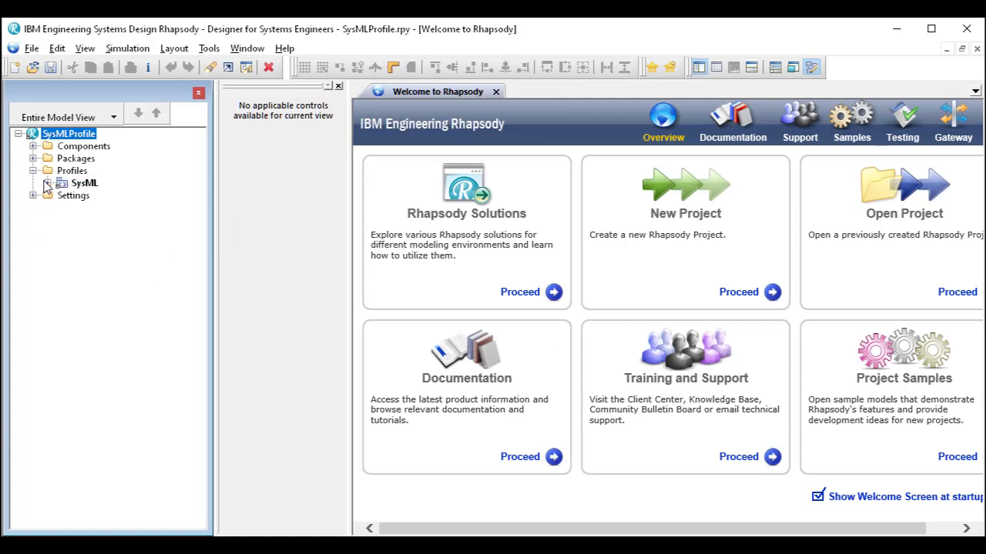
{"action": "left_click", "coordinate": [48, 182]}
{"action": "left_click", "coordinate": [62, 207]}
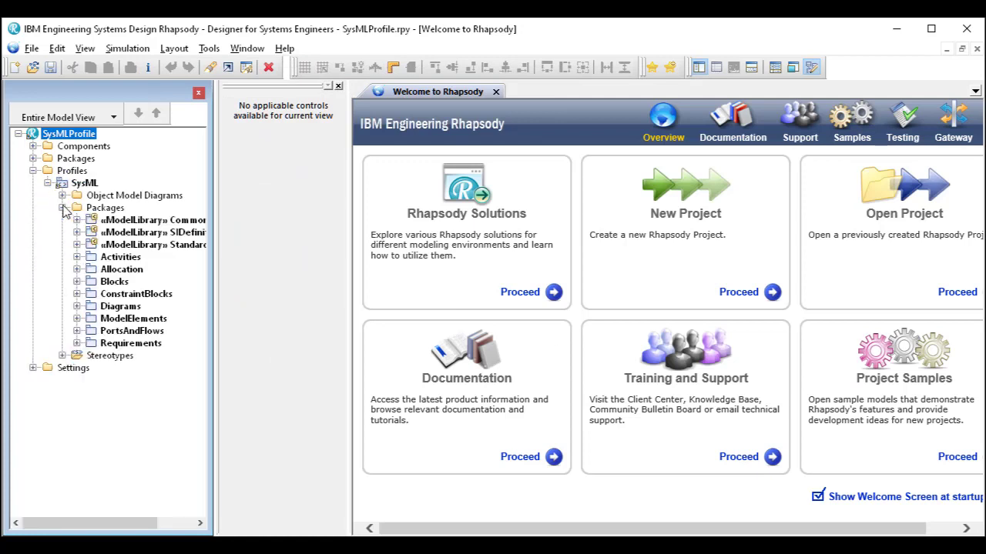
{"action": "left_click", "coordinate": [77, 306]}
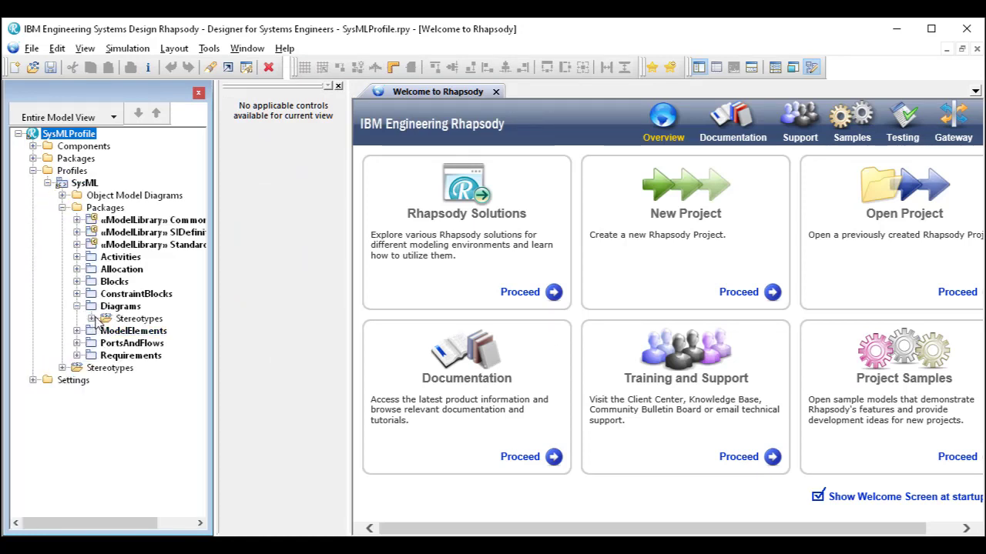
{"action": "left_click", "coordinate": [91, 318]}
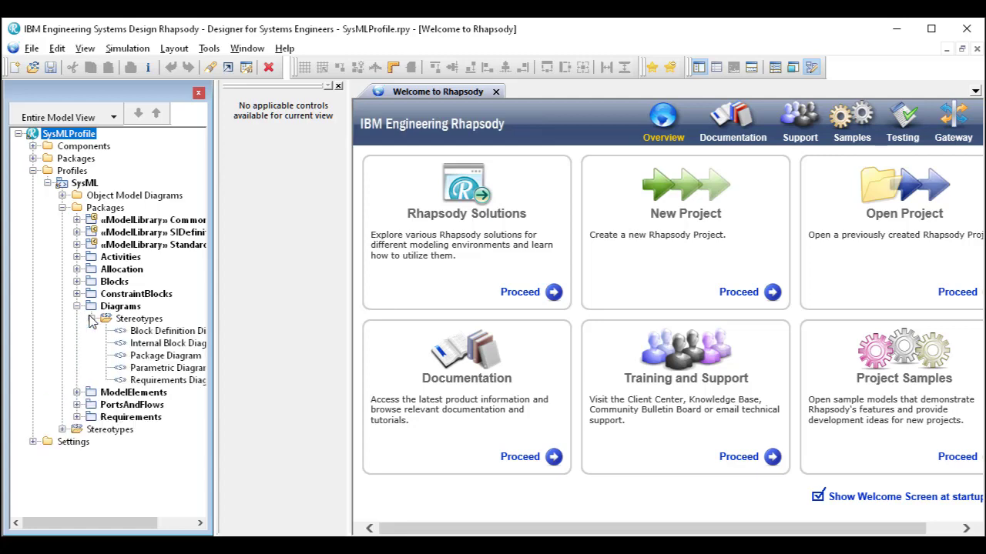
{"action": "left_click", "coordinate": [339, 87]}
{"action": "left_click_drag", "start_coordinate": [217, 318], "coordinate": [301, 320]}
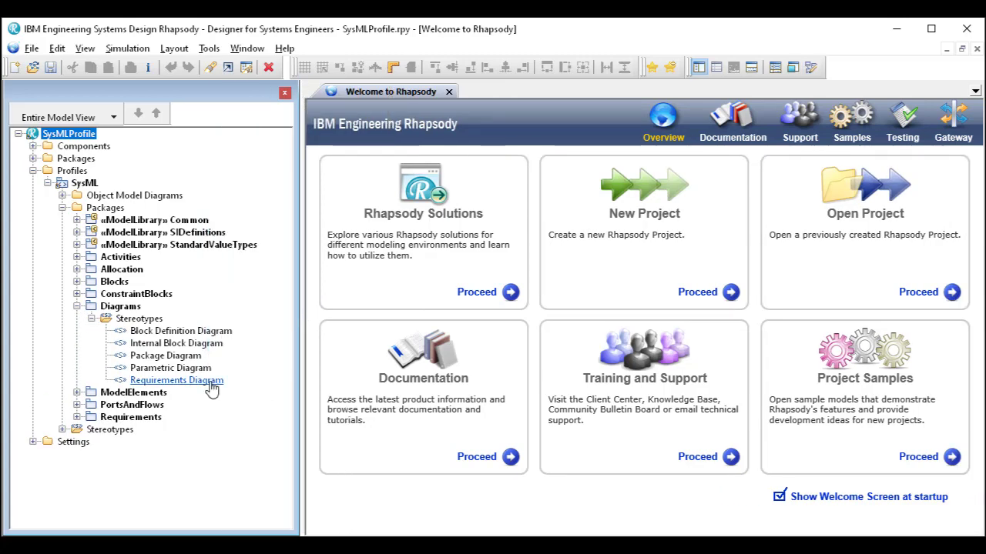
- Display the locally overridden properties of the Requirements Diagram stereotype, and widen the property name column
{"action": "left_click", "coordinate": [199, 382]}
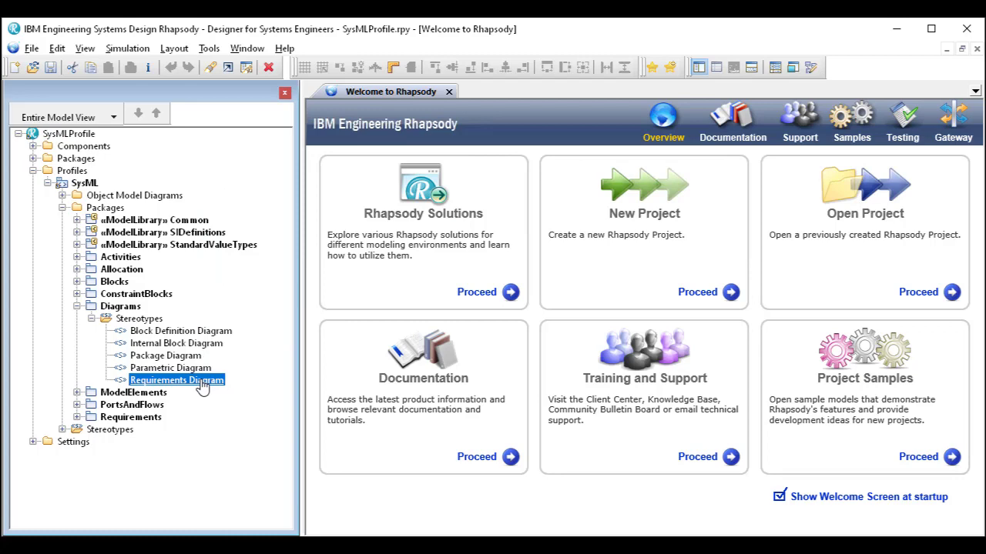
{"action": "right_click", "coordinate": [202, 383]}
{"action": "left_click", "coordinate": [231, 176]}
{"action": "left_click", "coordinate": [219, 204]}
{"action": "left_click", "coordinate": [238, 268]}
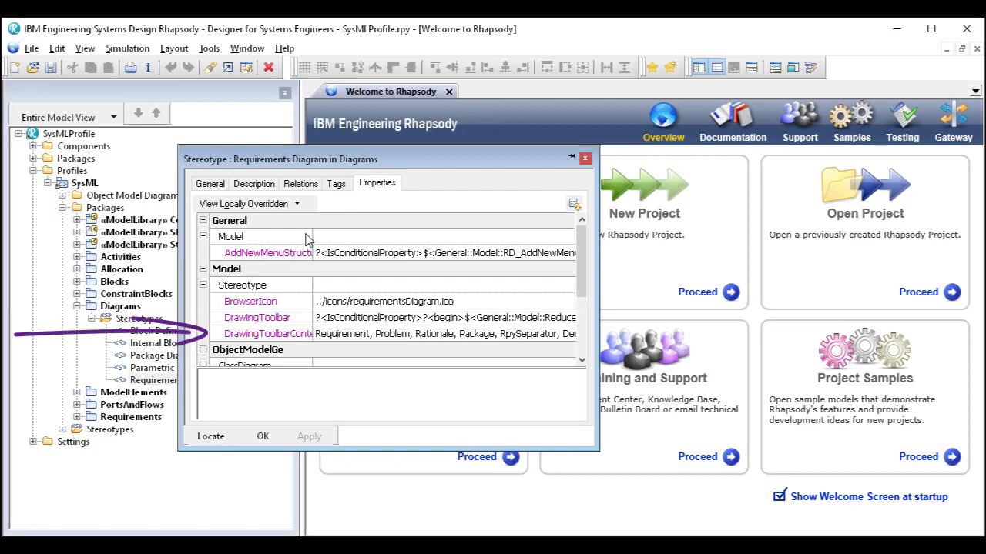
{"action": "left_click_drag", "start_coordinate": [312, 230], "coordinate": [353, 229]}
- Insert "Test Case," between Verification and Dependency in the stereotype's DrawingToolbarContent property, and accept the change
{"action": "left_click", "coordinate": [416, 336]}
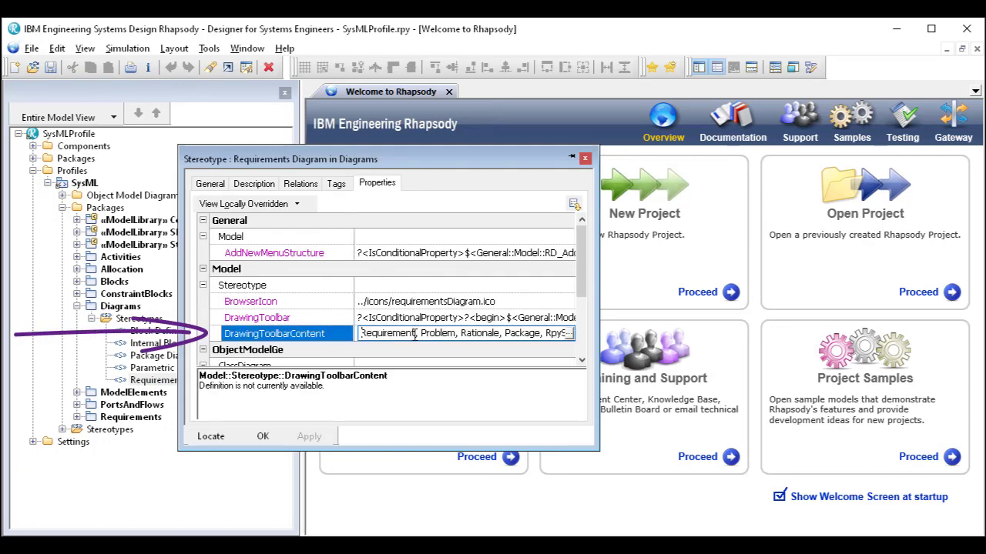
{"action": "left_click", "coordinate": [569, 333]}
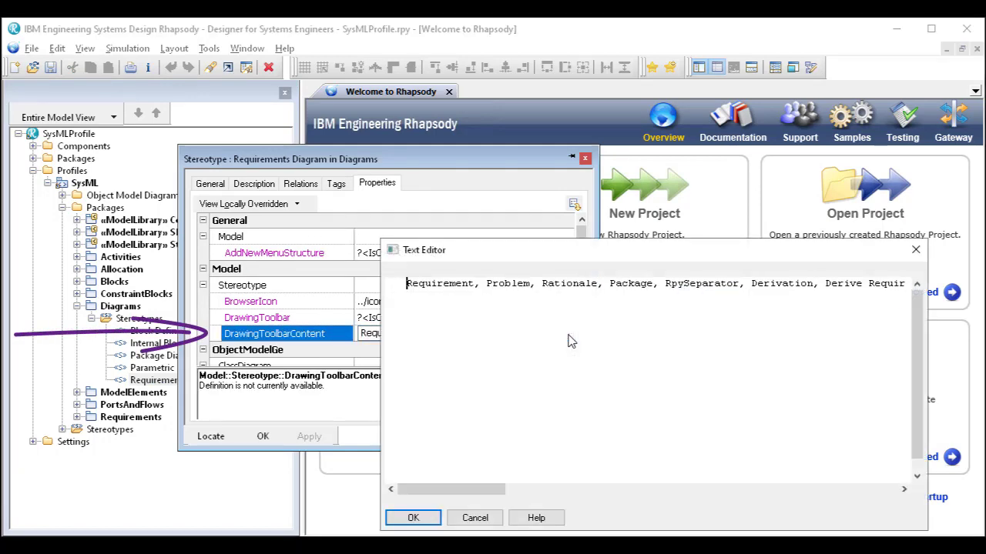
{"action": "left_click_drag", "start_coordinate": [457, 495], "coordinate": [566, 497]}
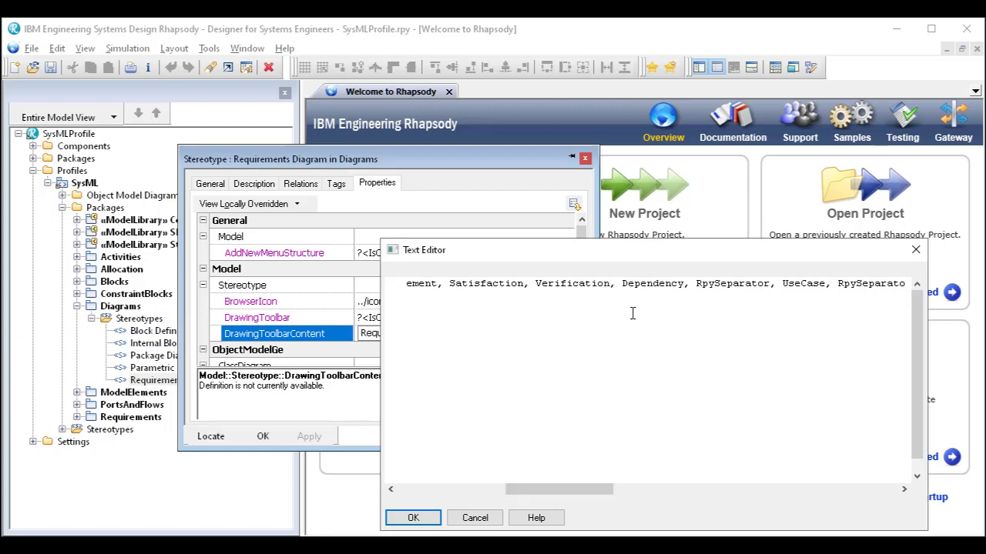
{"action": "type", "text": "Test Ca"}
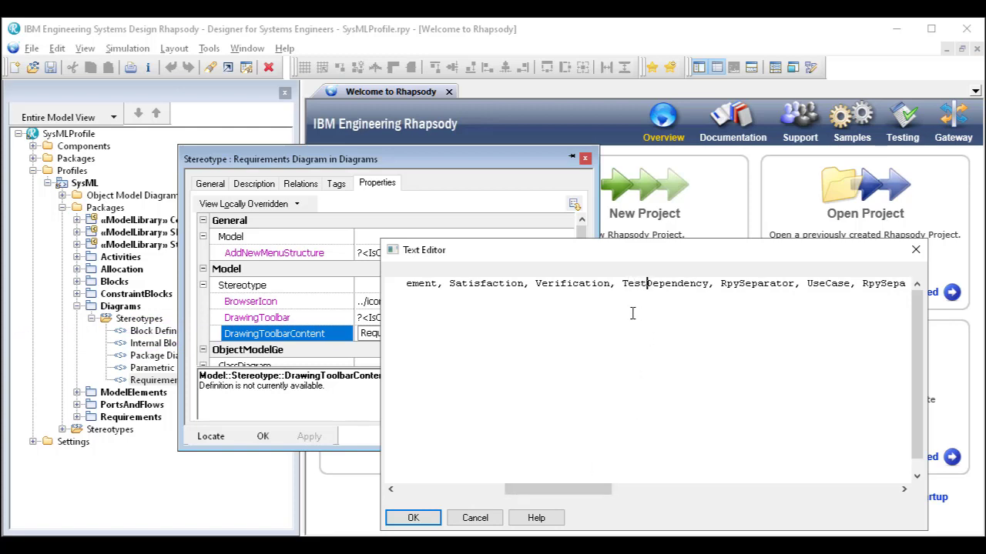
{"action": "type", "text": "se"}
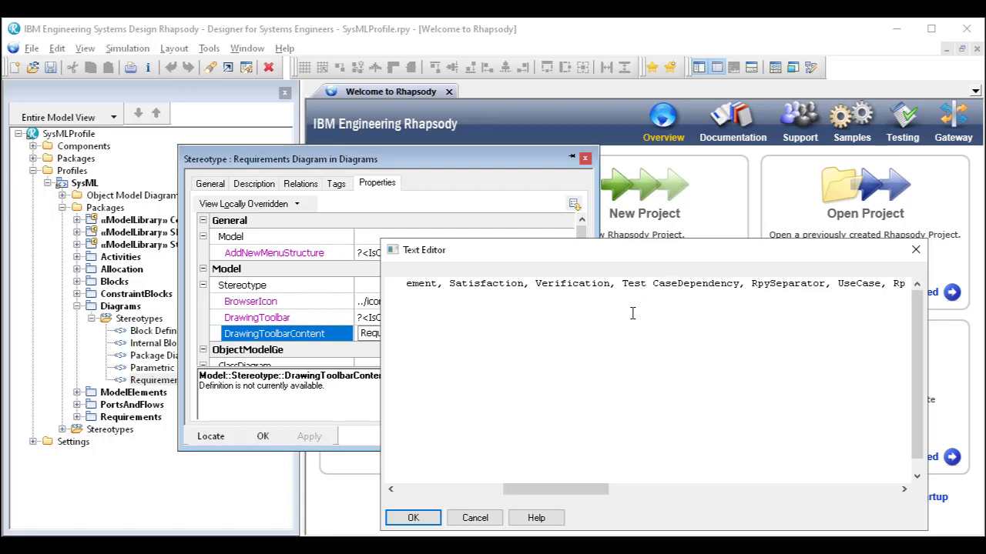
{"action": "type", "text": ","}
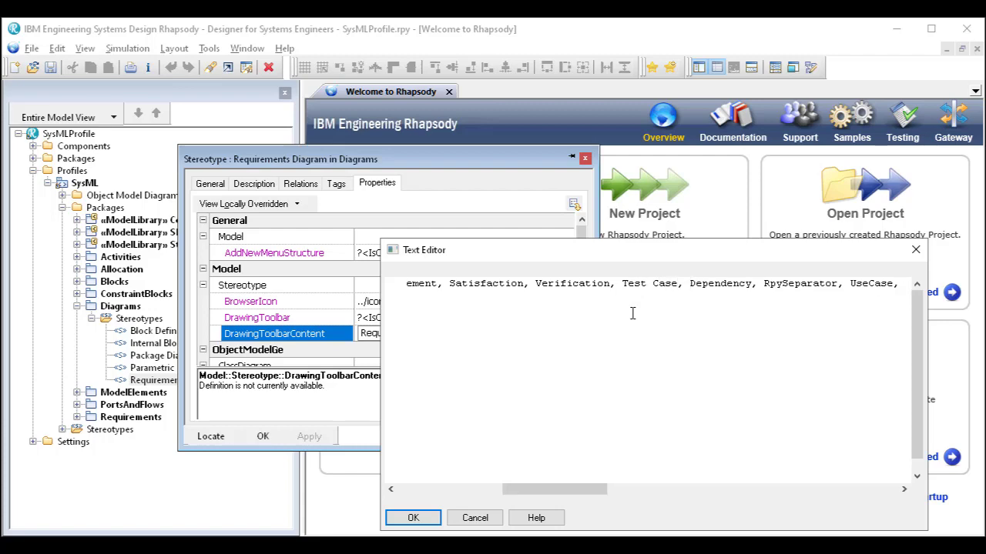
{"action": "left_click", "coordinate": [414, 517]}
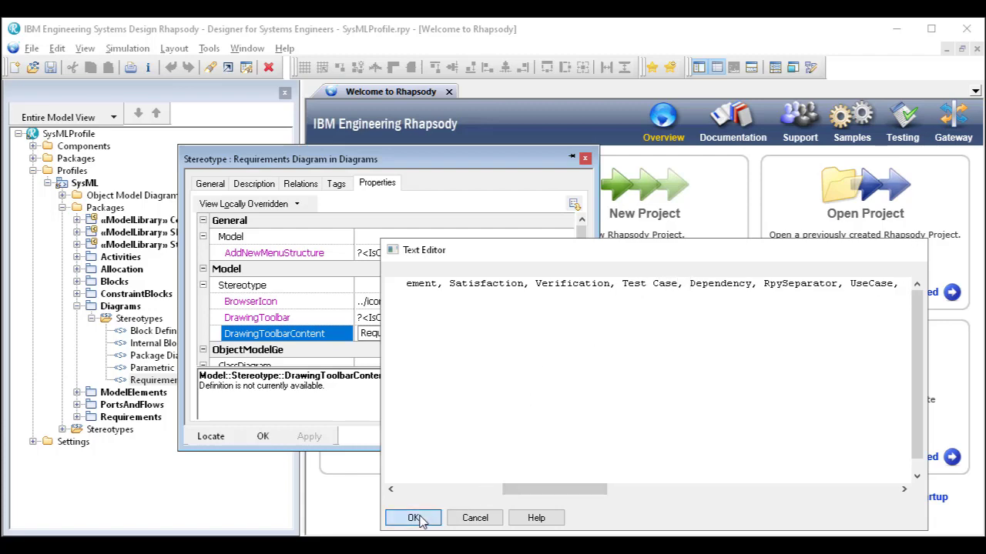
{"action": "left_click", "coordinate": [263, 436]}
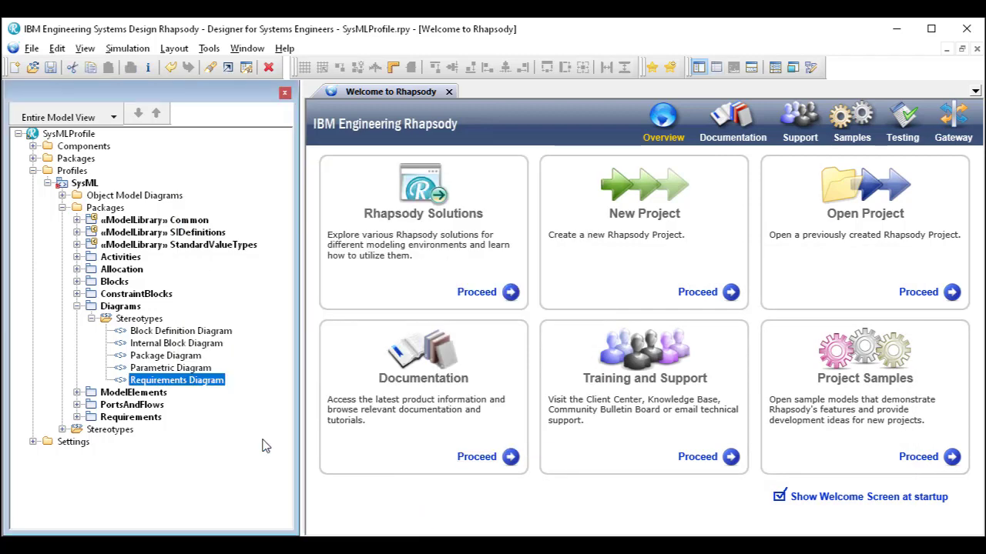
- Save the SysMLProfile project and reopen the recent project CarCapacityModel.rpyx
{"action": "left_click", "coordinate": [31, 49]}
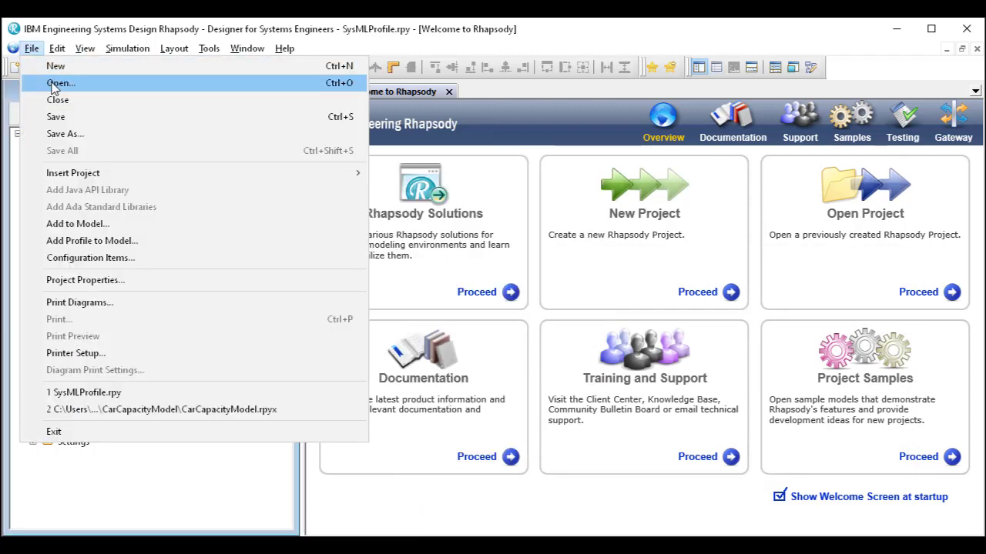
{"action": "left_click", "coordinate": [66, 116]}
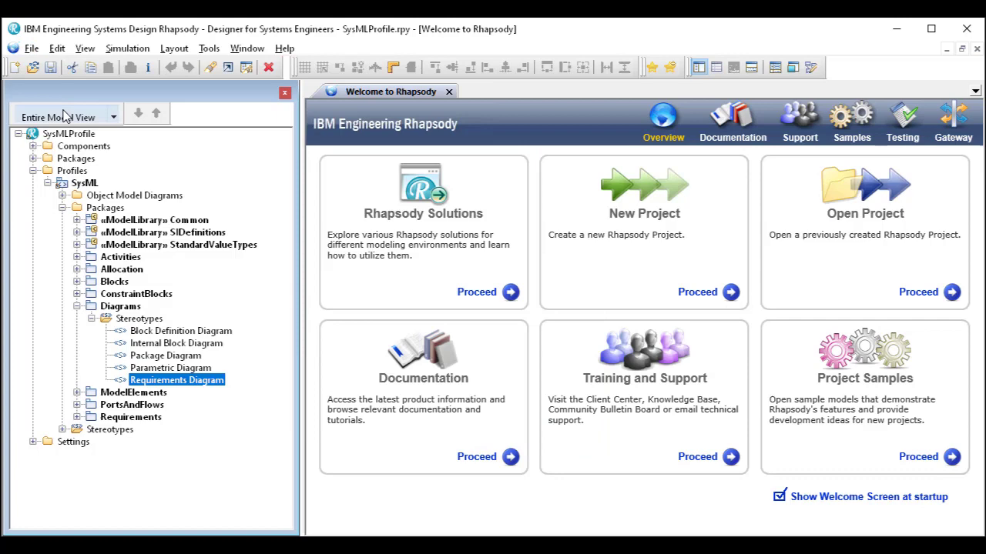
{"action": "left_click", "coordinate": [32, 50]}
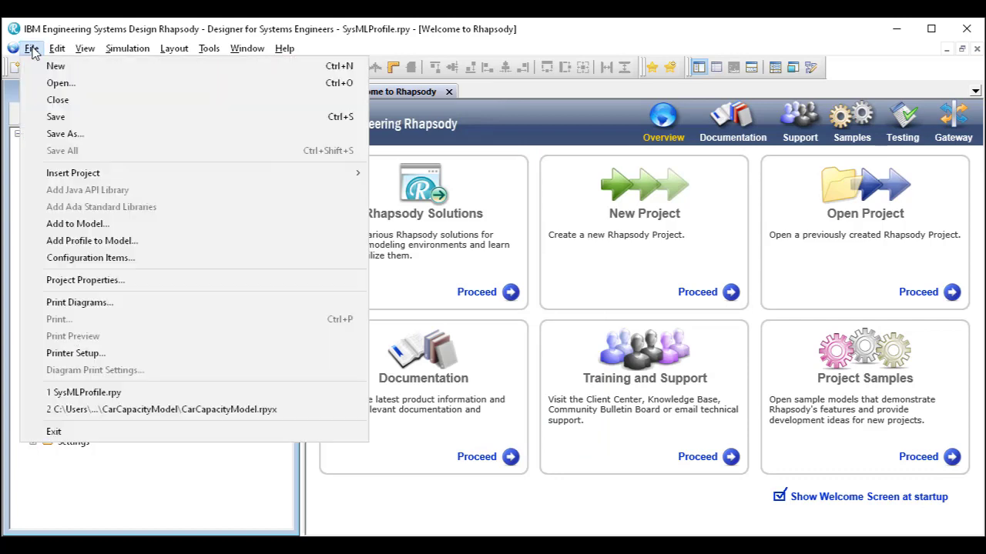
{"action": "left_click", "coordinate": [146, 409]}
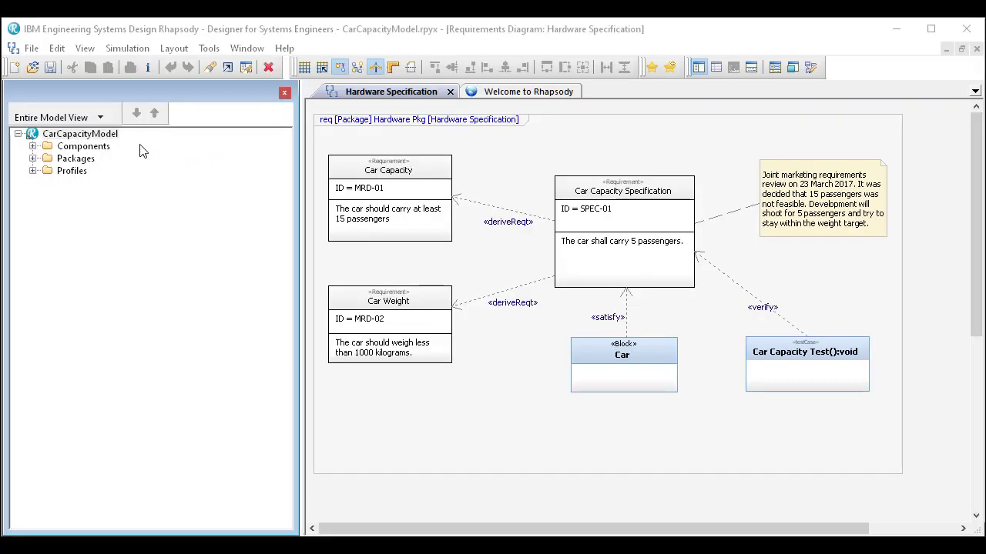
- Bring back the diagram drawing tools and add a test case below the Car Weight requirement in the Hardware Specification diagram
{"action": "right_click", "coordinate": [325, 46]}
{"action": "left_click", "coordinate": [356, 107]}
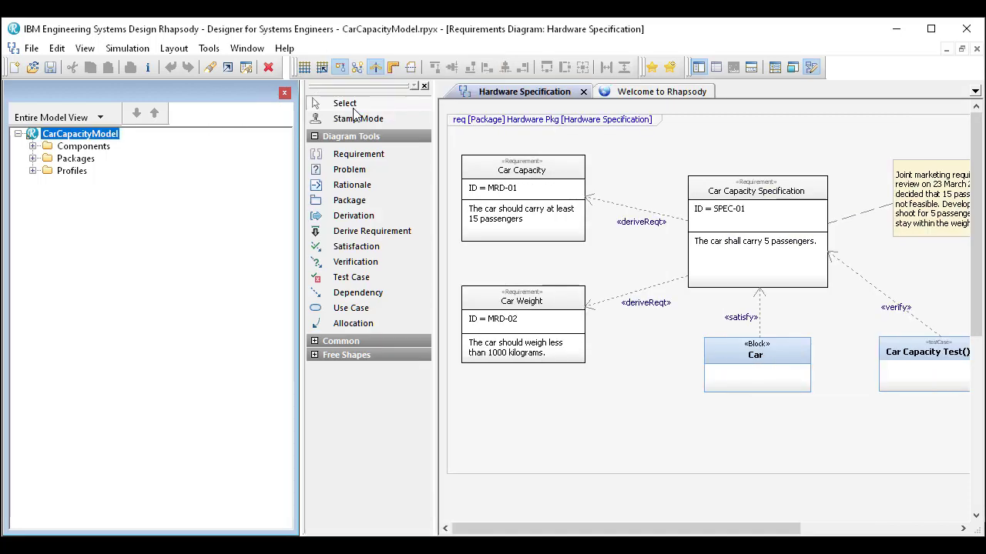
{"action": "left_click", "coordinate": [362, 281]}
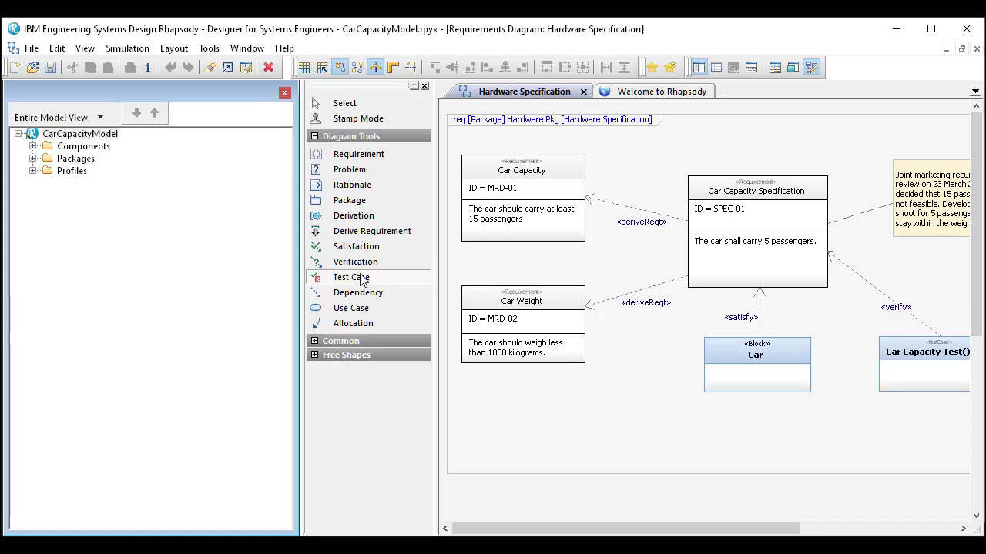
{"action": "left_click_drag", "start_coordinate": [495, 384], "coordinate": [632, 460]}
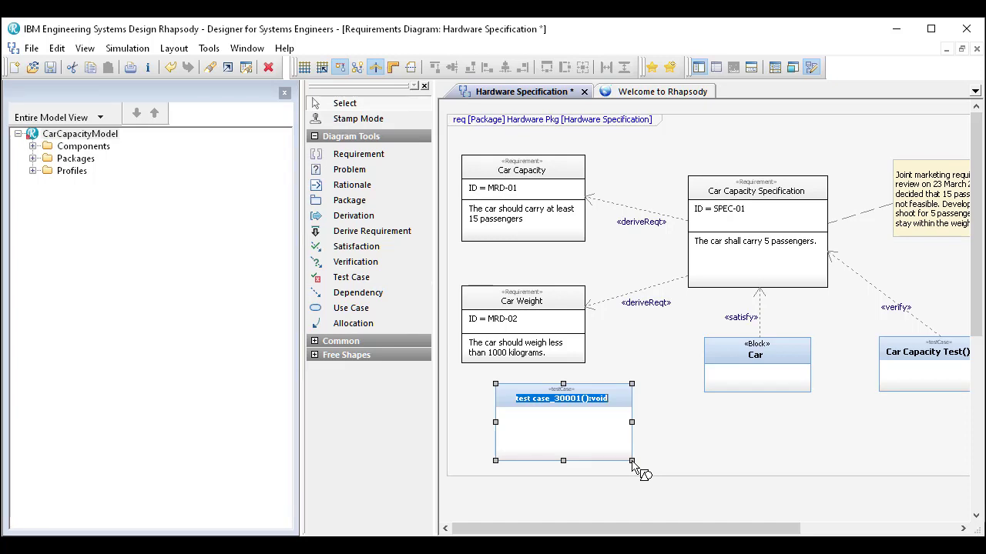